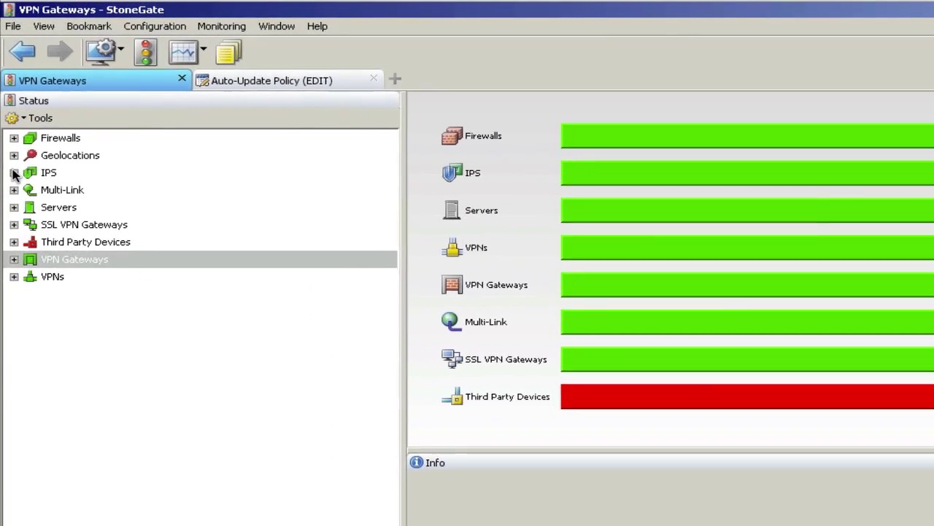
# Step: Open a software upgrade task for all four Atlanta and Helsinki IPS analyzers and sensors
pyautogui.click(14, 172)
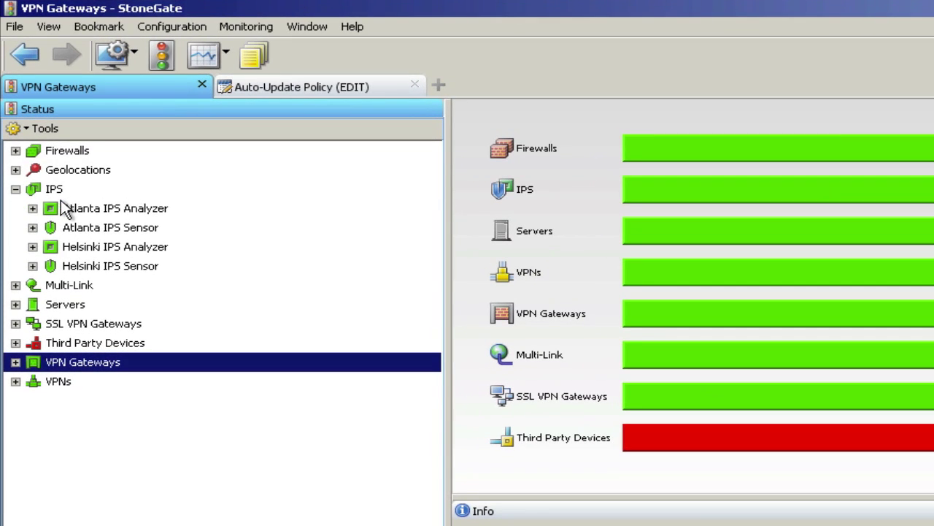
pyautogui.click(73, 210)
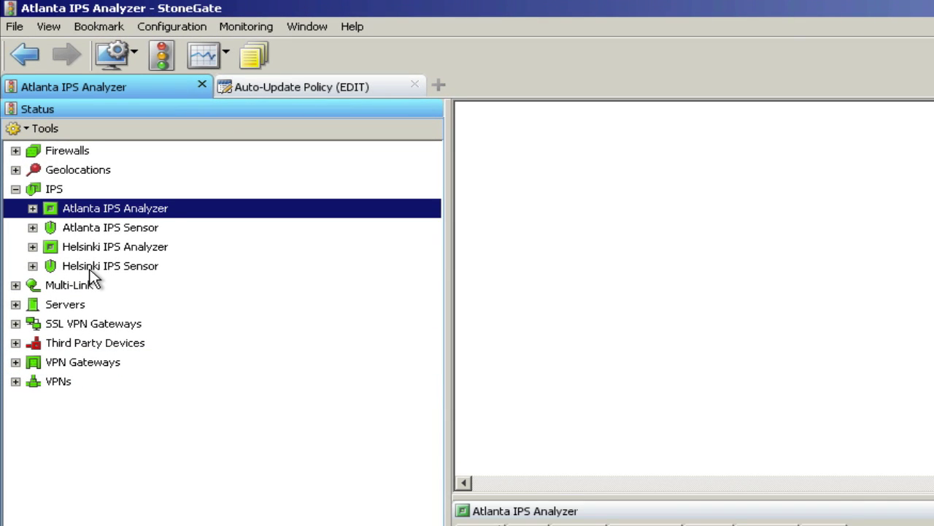
pyautogui.keyDown('shift'); pyautogui.click(91, 268); pyautogui.keyUp('shift')
pyautogui.rightClick(91, 248)
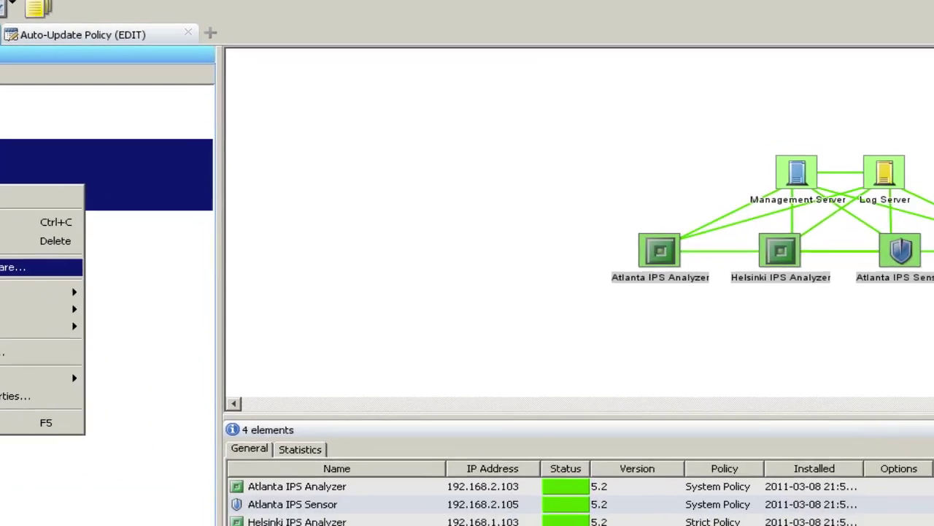
pyautogui.click(11, 267)
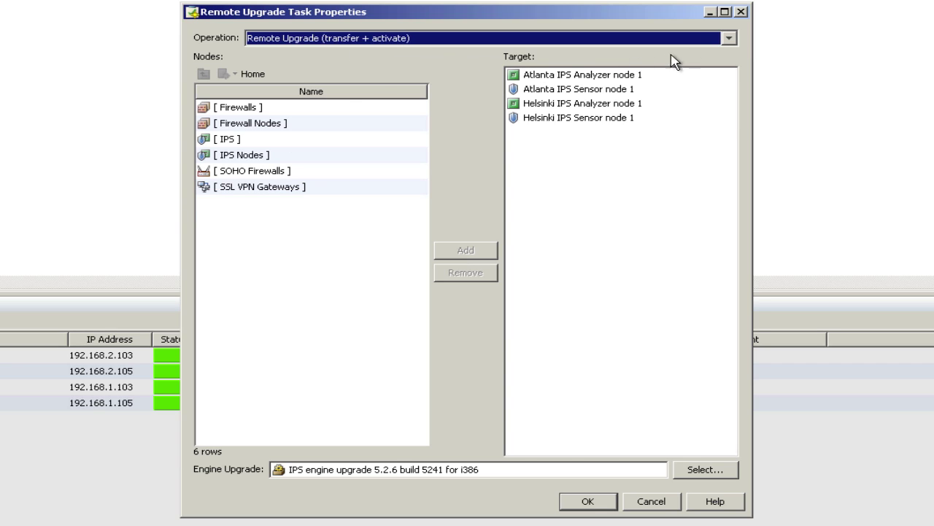
# Step: Start the remote upgrade of the target nodes with the transfer + activate operation and accept the automatic node reboot
pyautogui.click(728, 40)
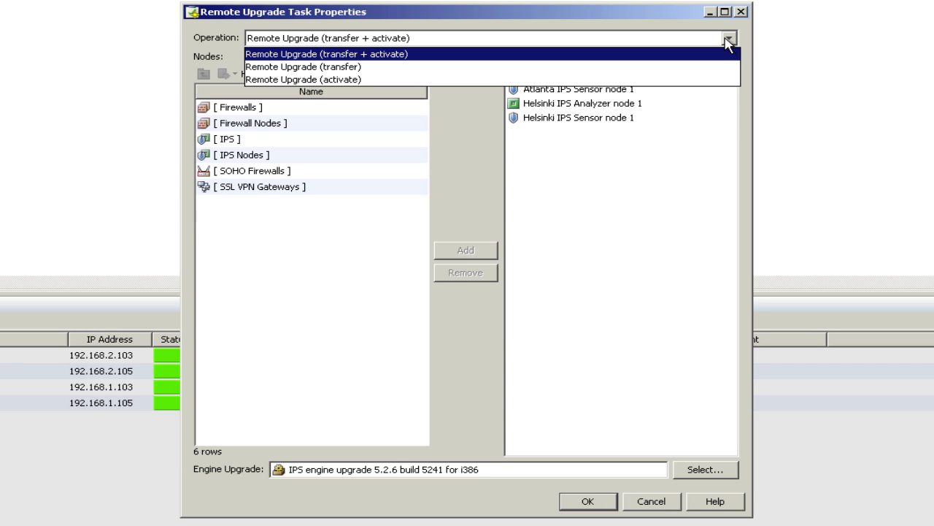
pyautogui.click(569, 64)
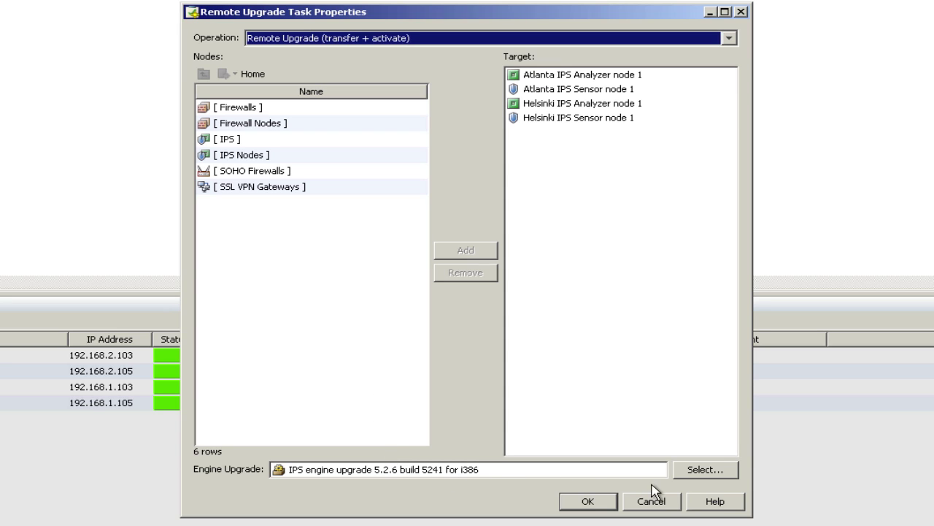
pyautogui.click(609, 507)
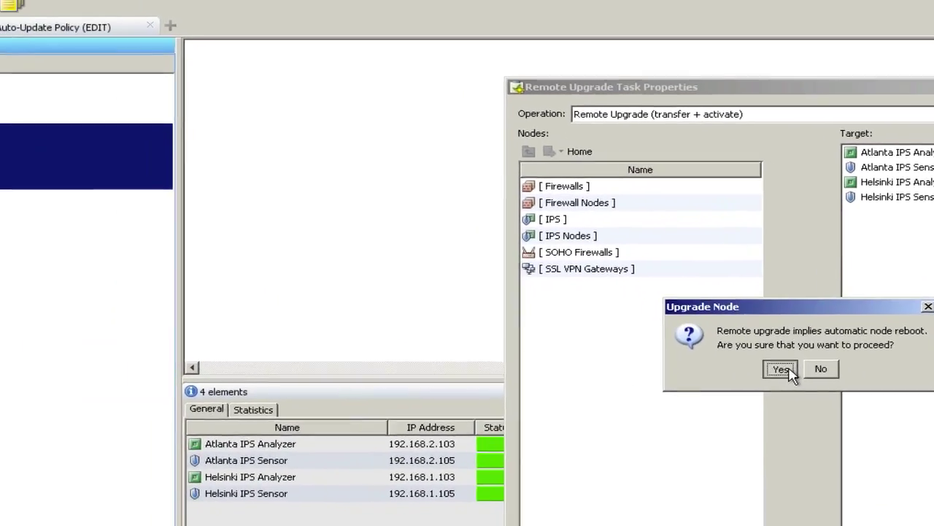
pyautogui.click(672, 341)
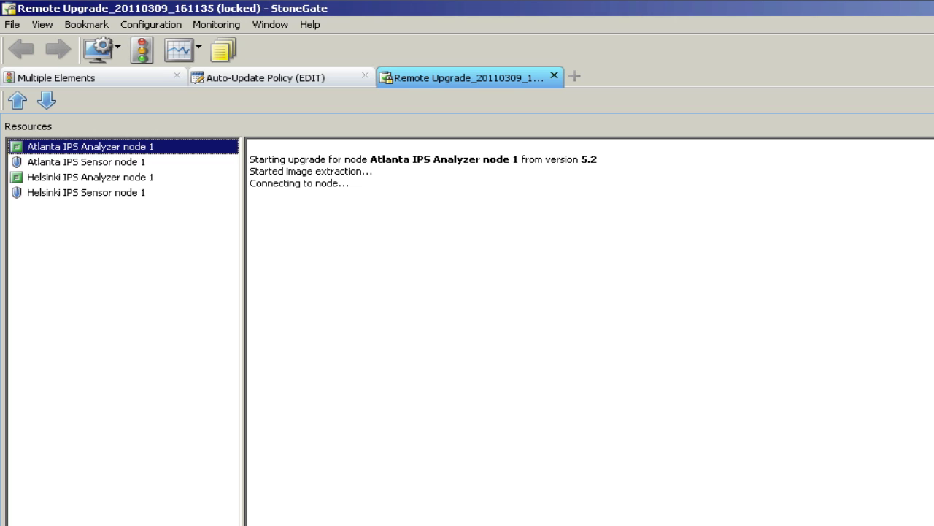
# Step: Check the upgrade progress of the Atlanta sensor and the Helsinki analyzer and sensor nodes, and return to the Auto-Update Policy
pyautogui.click(141, 162)
pyautogui.click(144, 180)
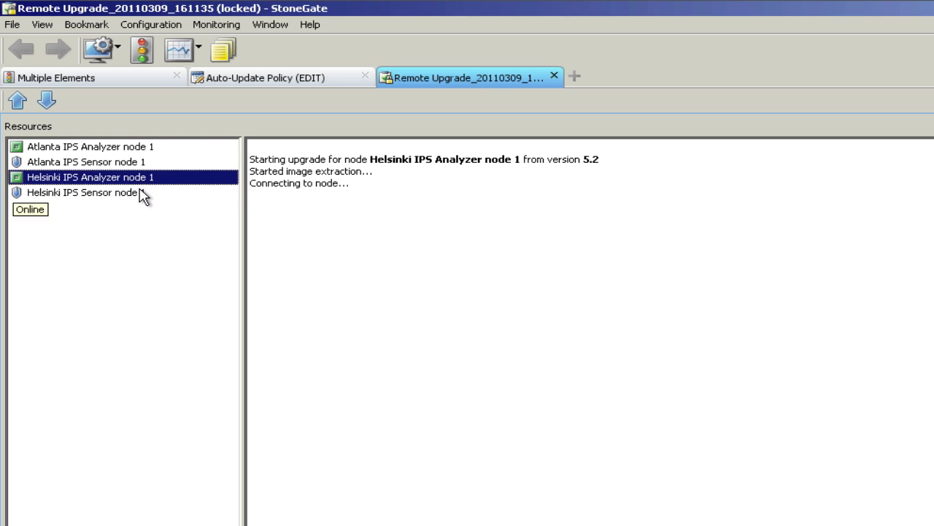
pyautogui.click(142, 195)
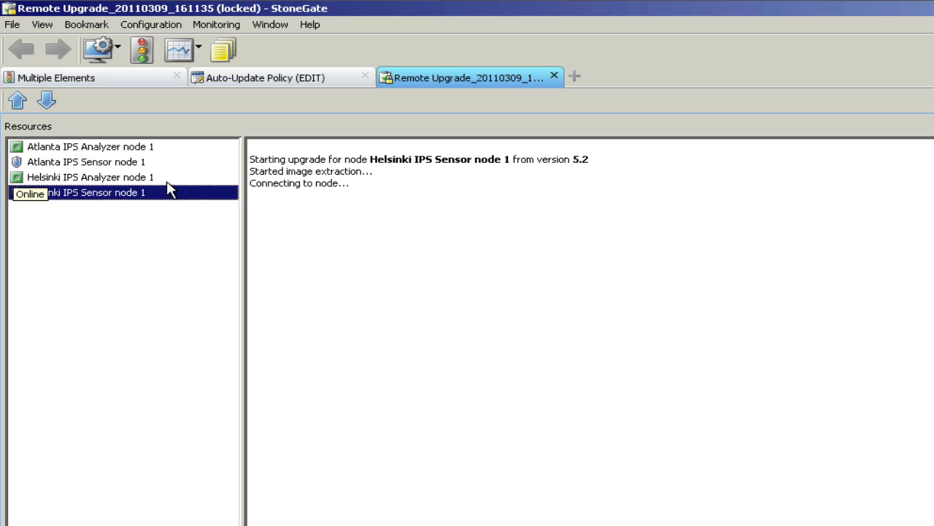
pyautogui.click(278, 85)
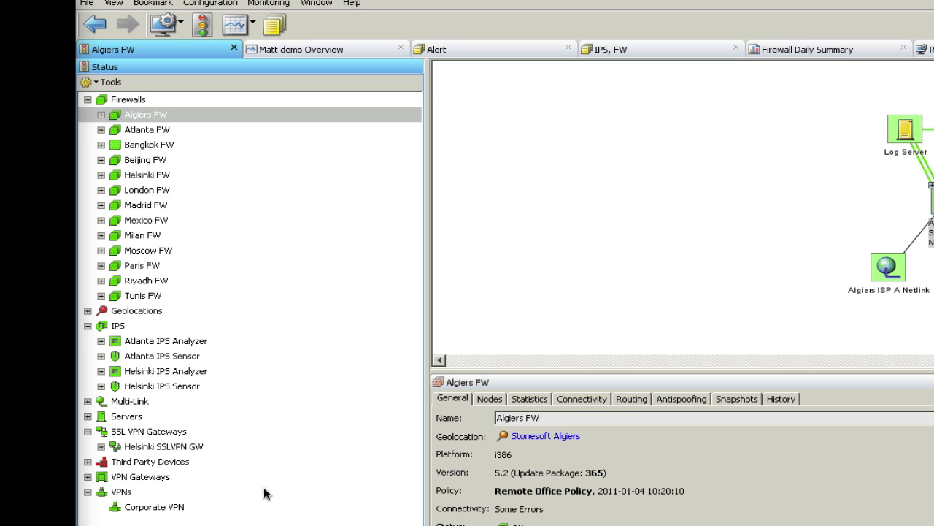
# Step: Display the Corporate VPN diagram and examine the Bangkok FW's routing by interface
pyautogui.click(162, 508)
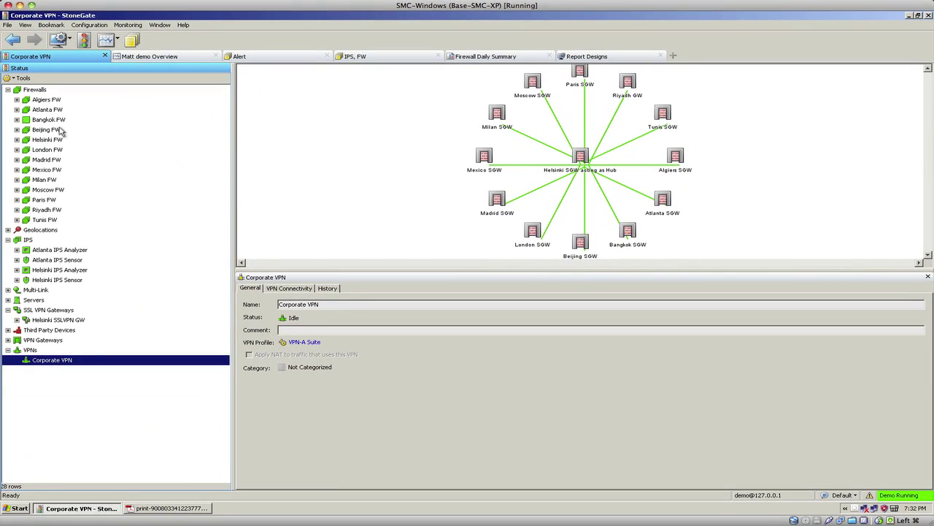
pyautogui.click(52, 120)
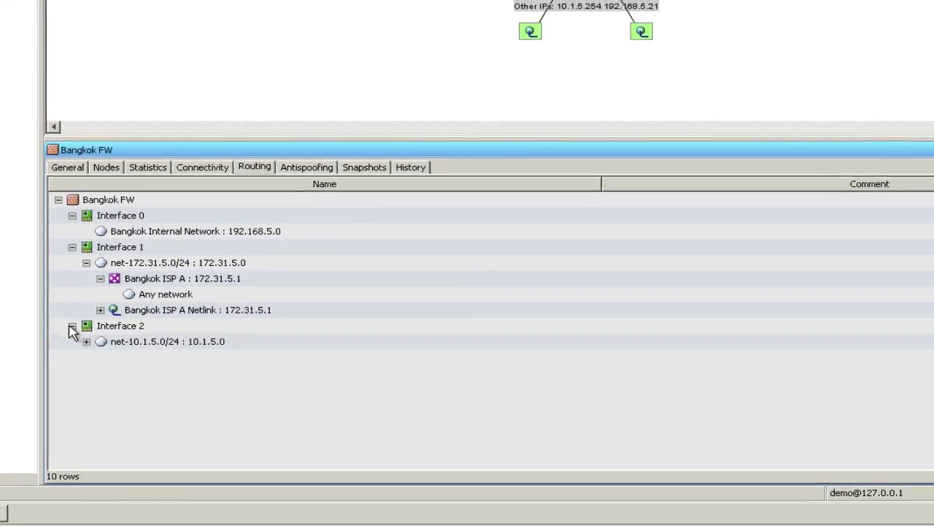
# Step: From the Matt demo Overview's enlarged situation chart, view the log records behind SMB-TCP_Failed-Session-Setup and return to the overview
pyautogui.click(148, 14)
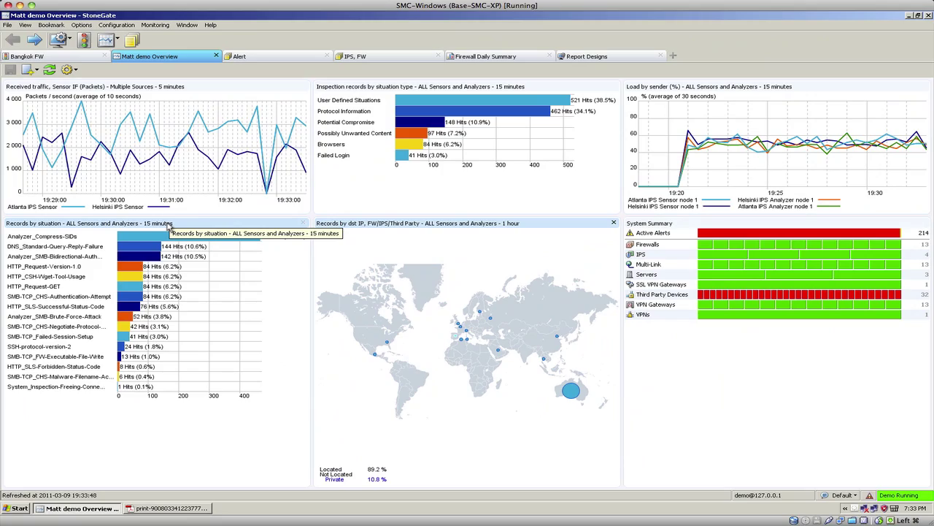
pyautogui.doubleClick(167, 225)
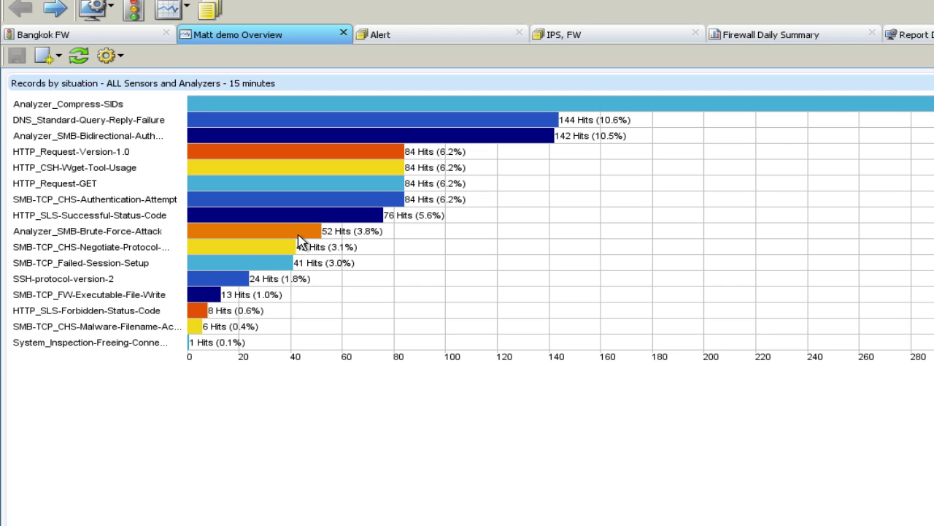
pyautogui.rightClick(267, 268)
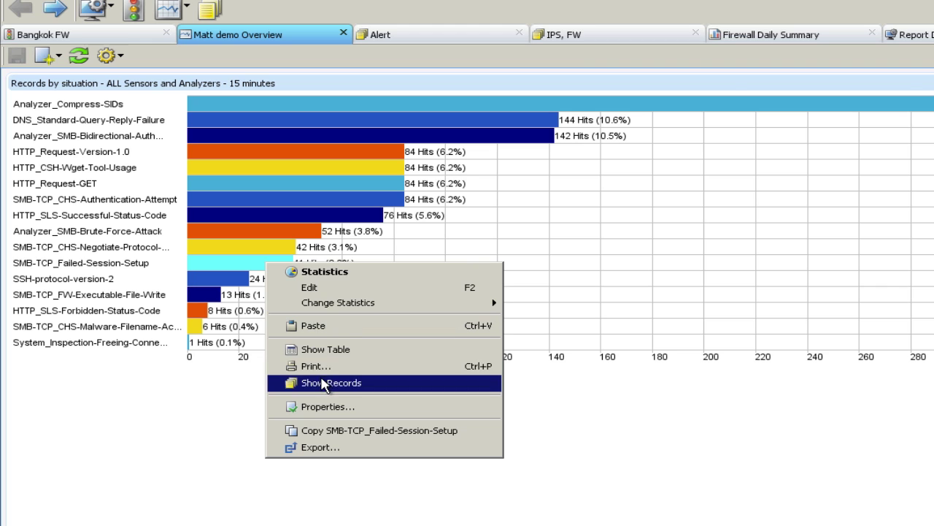
pyautogui.click(324, 384)
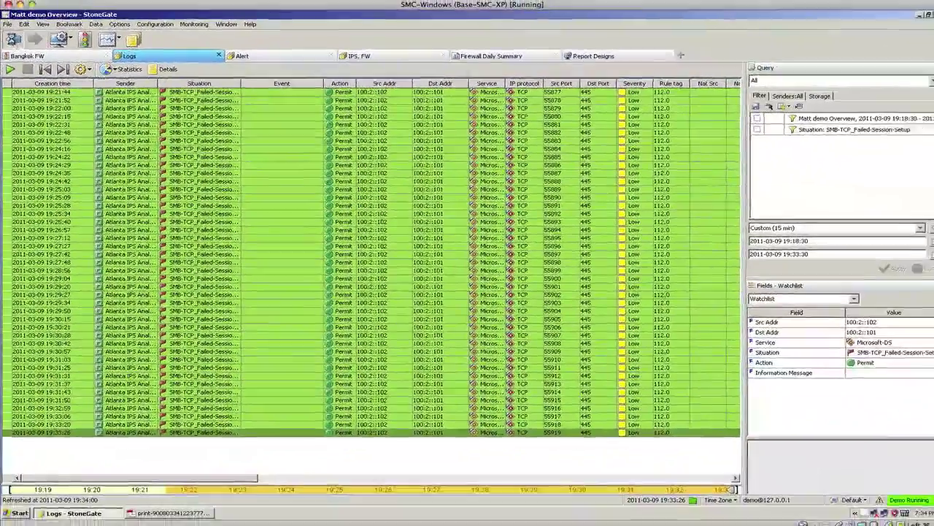
pyautogui.click(17, 24)
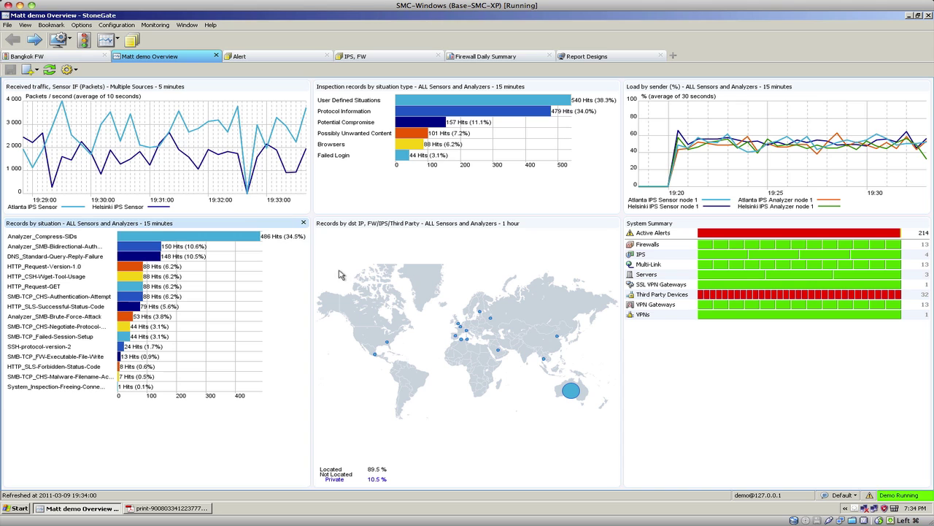
# Step: Show the log records for destination 192.168.6.102 on the overview's world map, view their Top Situations statistics, and return to the overview
pyautogui.rightClick(459, 338)
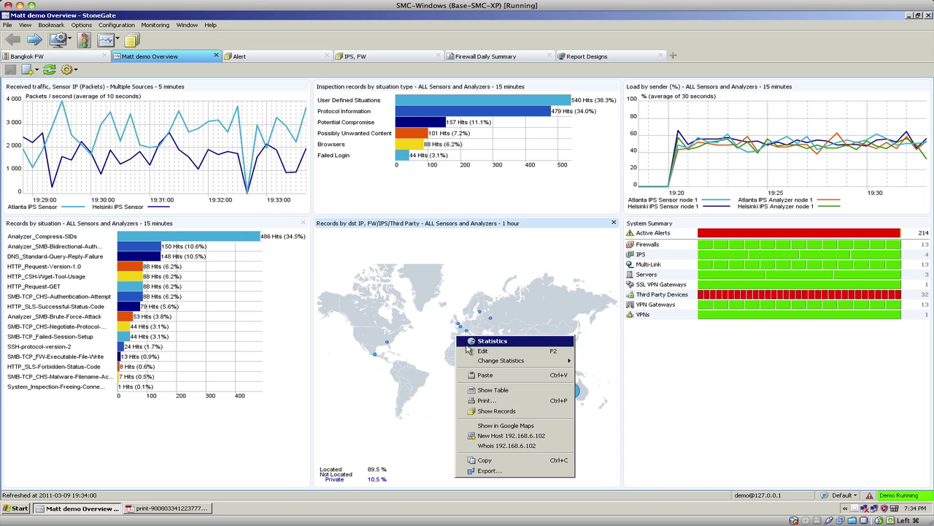
pyautogui.click(490, 411)
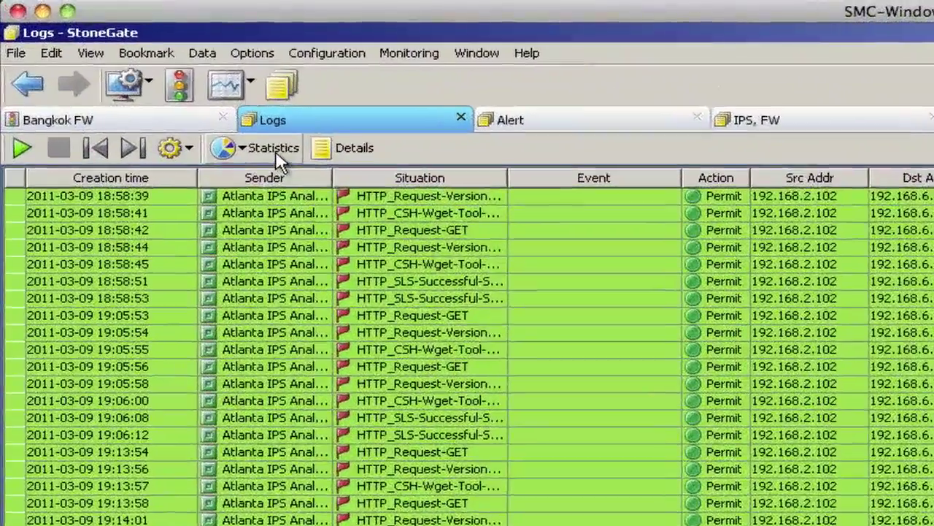
pyautogui.click(245, 132)
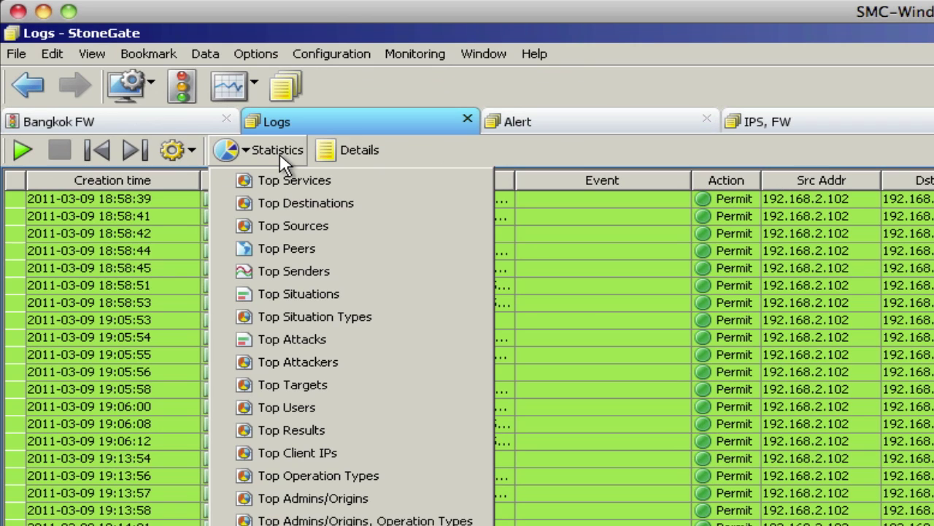
pyautogui.click(313, 295)
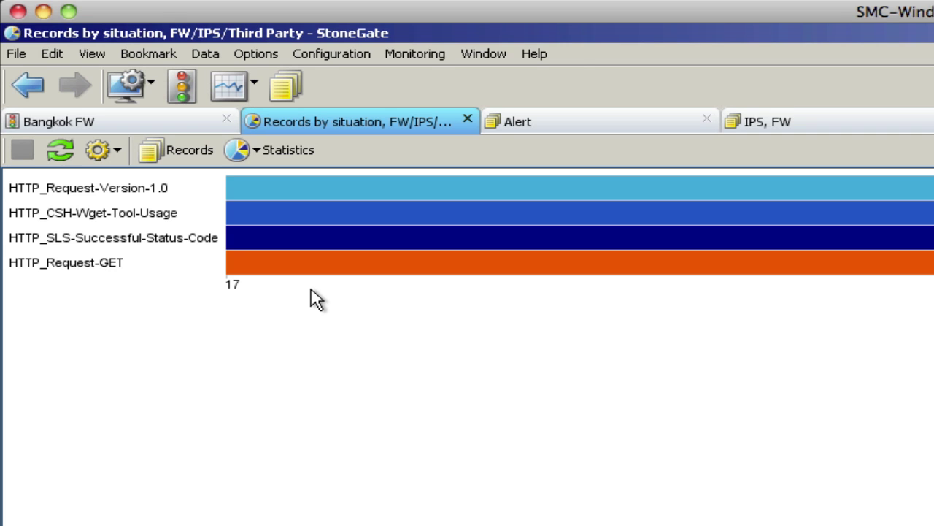
pyautogui.click(44, 89)
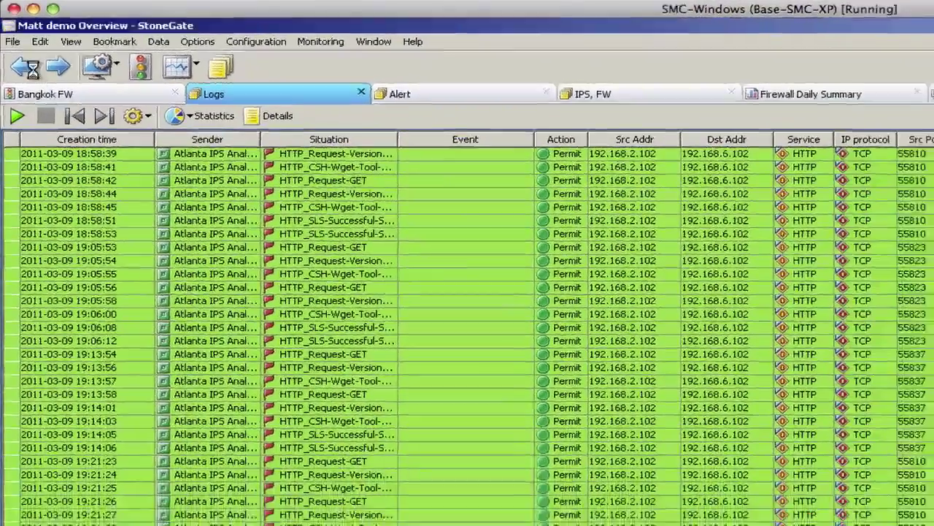
pyautogui.click(32, 68)
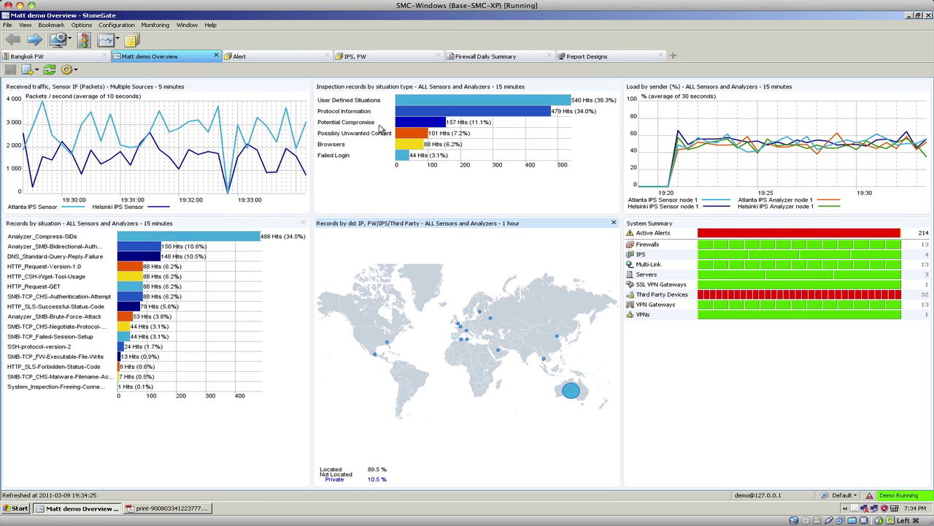
# Step: Remove the System Summary section from the overview and widen the destination IP map to fill the freed space
pyautogui.moveTo(380, 128)
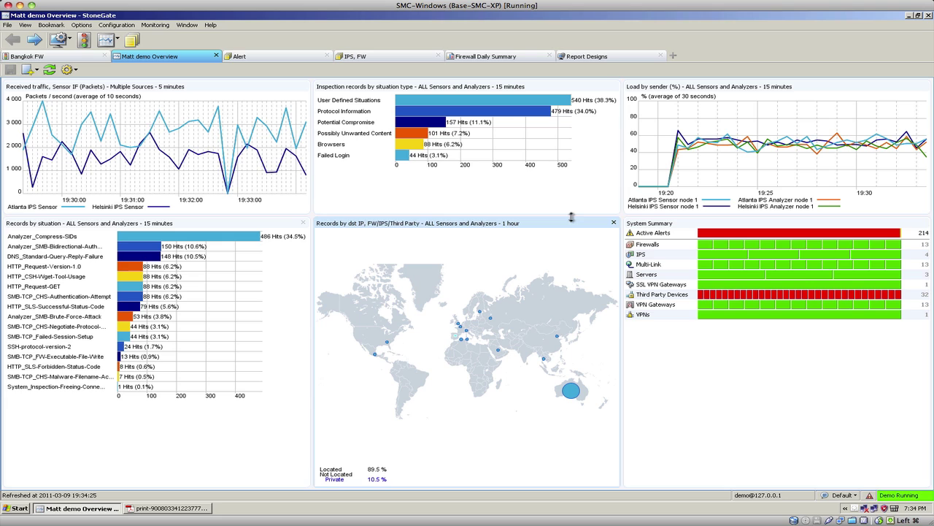
pyautogui.click(924, 226)
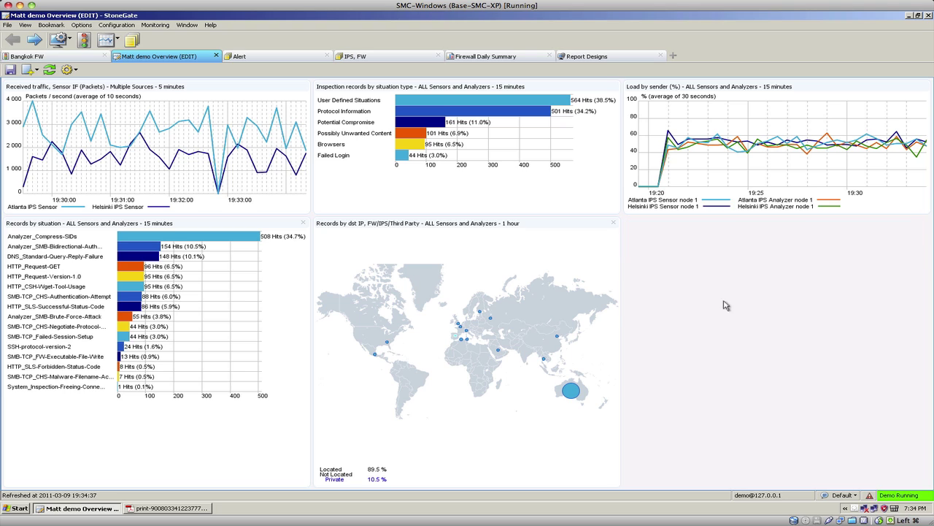
pyautogui.moveTo(620, 308); pyautogui.dragTo(891, 295)
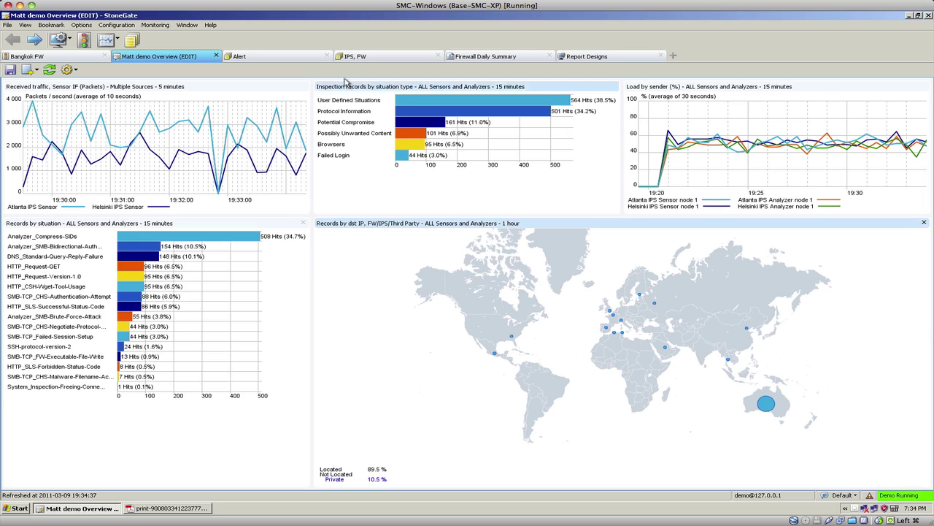
# Step: Examine all fields of the "Management Server: Update available" alert and return to the alert list
pyautogui.click(321, 61)
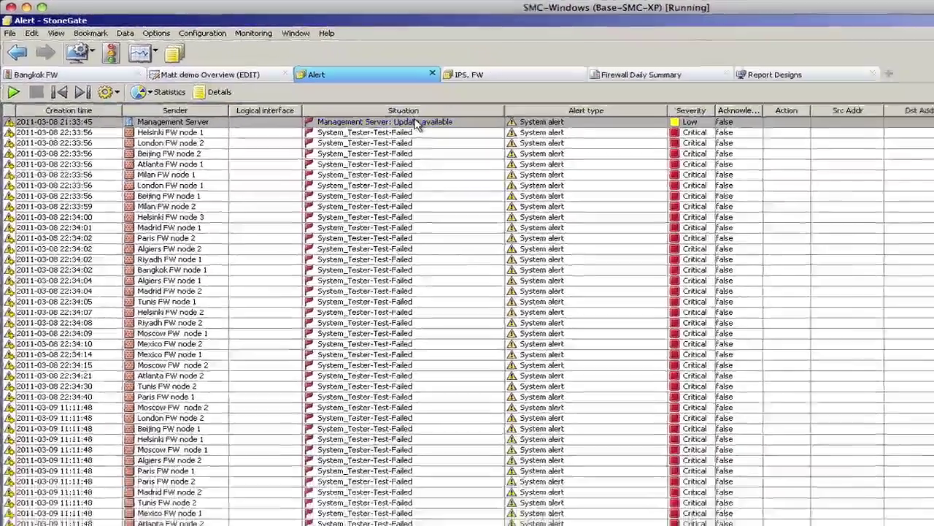
pyautogui.doubleClick(416, 125)
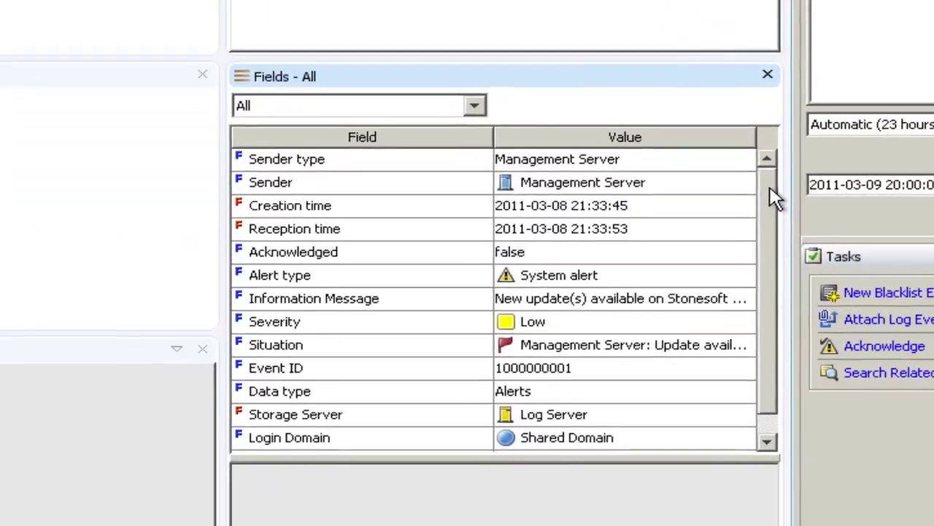
pyautogui.moveTo(724, 256); pyautogui.dragTo(724, 270)
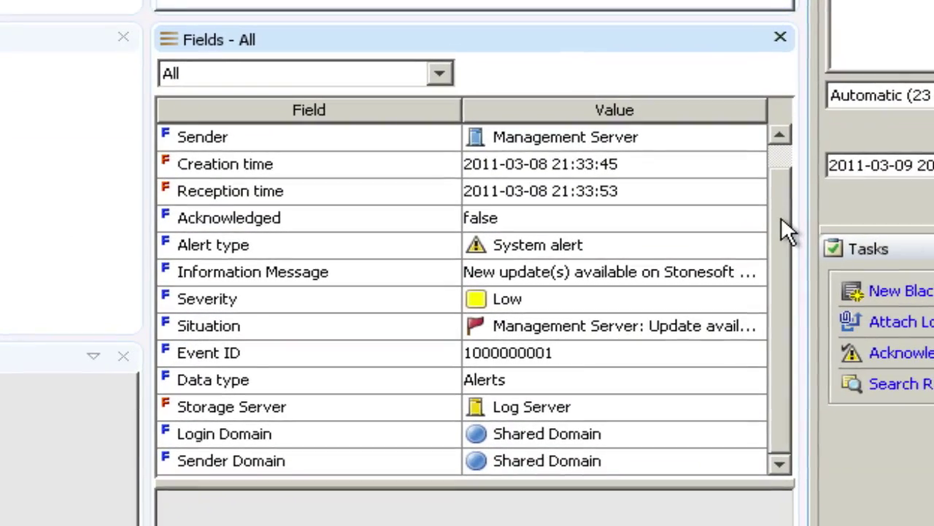
pyautogui.moveTo(786, 215); pyautogui.dragTo(786, 155)
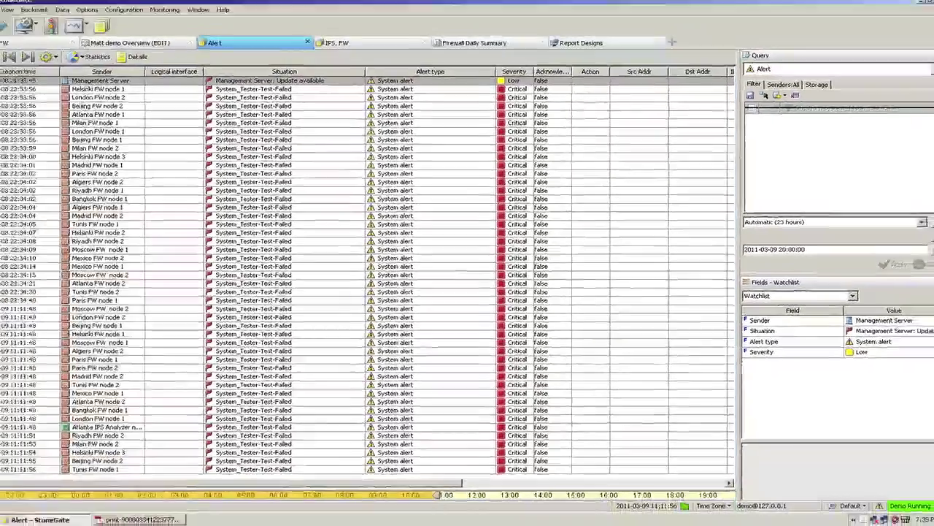
# Step: Stream current entries in the IPS, FW log and stop on the Low-severity SMB-TCP_CHS-Authentication record from the Atlanta IPS analyzer
pyautogui.click(380, 45)
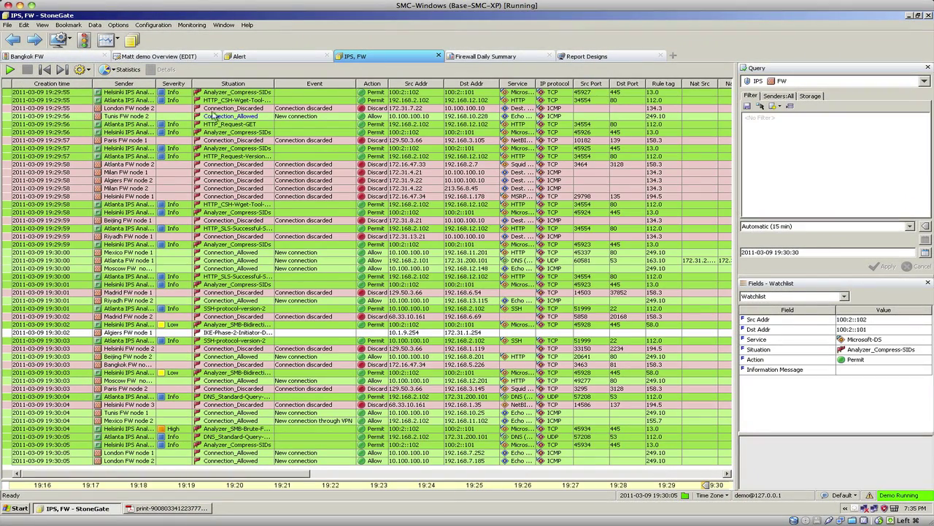
pyautogui.click(10, 70)
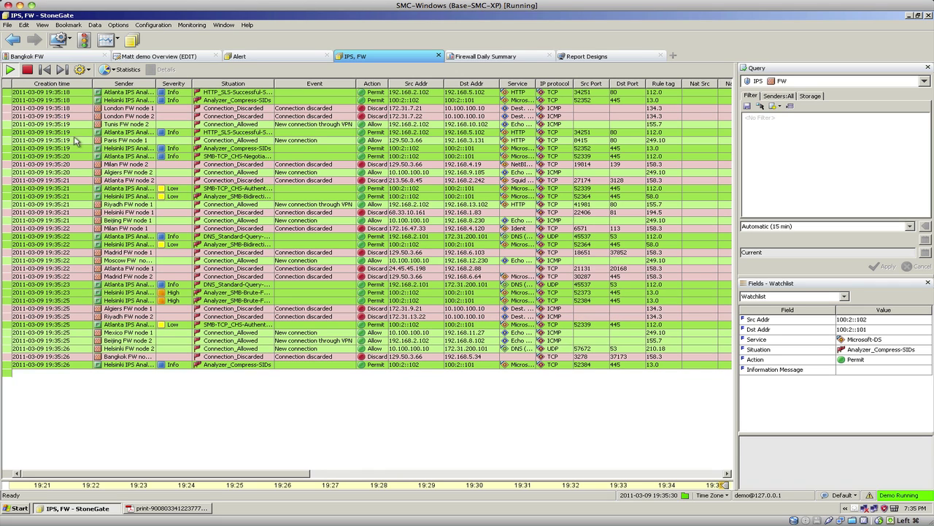
pyautogui.click(128, 188)
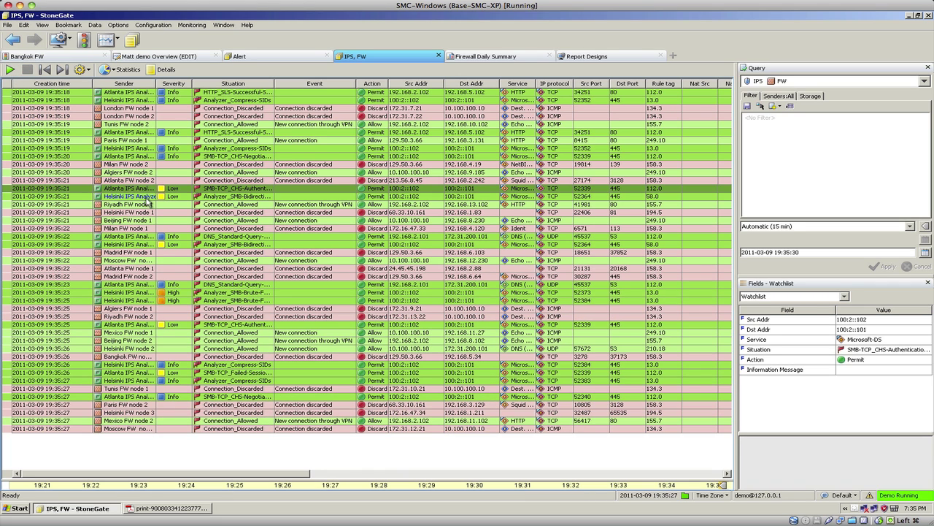
# Step: Filter the IPS, FW log by Severity: High, view the Top Sources statistics for those records, and return to the log
pyautogui.moveTo(170, 295); pyautogui.dragTo(782, 141)
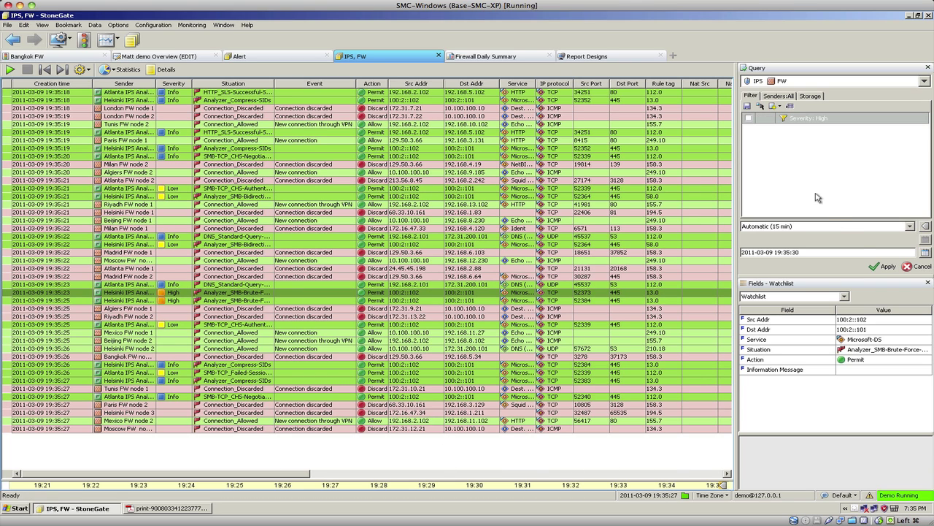
pyautogui.click(883, 266)
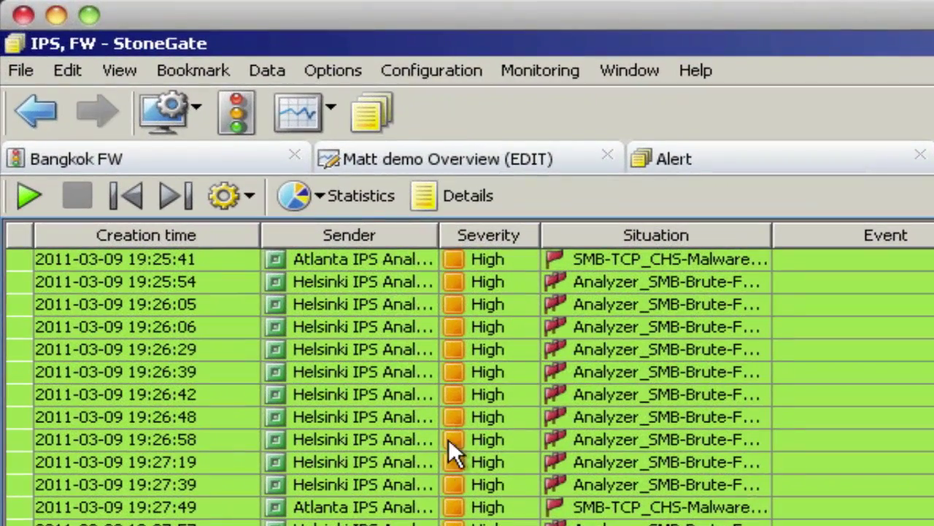
pyautogui.click(353, 203)
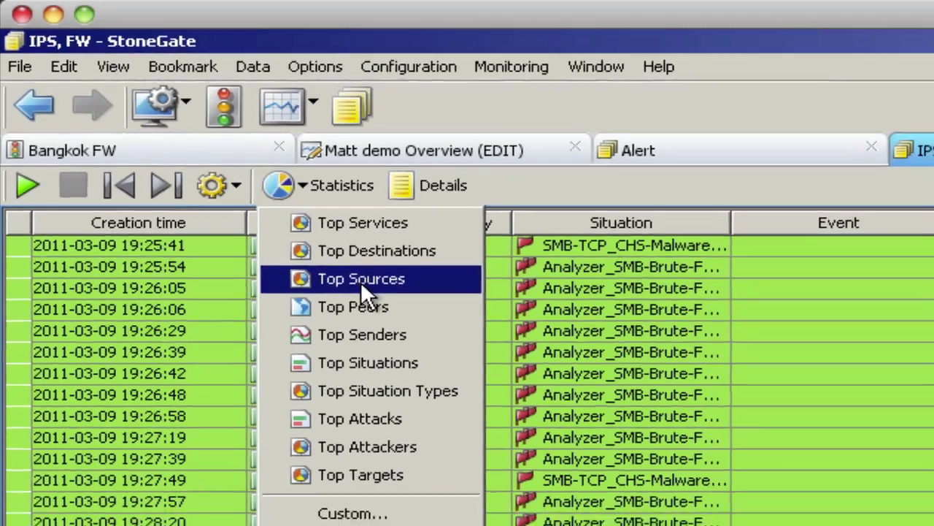
pyautogui.click(382, 295)
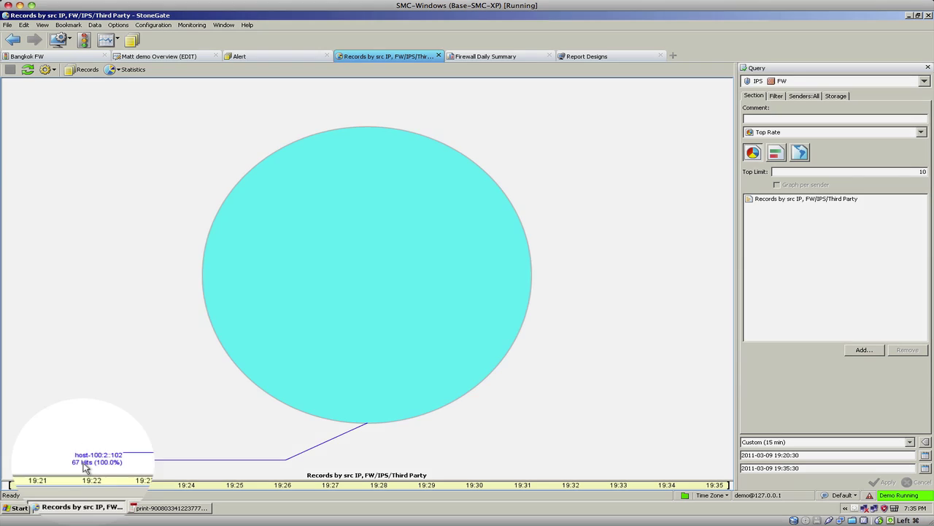
pyautogui.moveTo(84, 468)
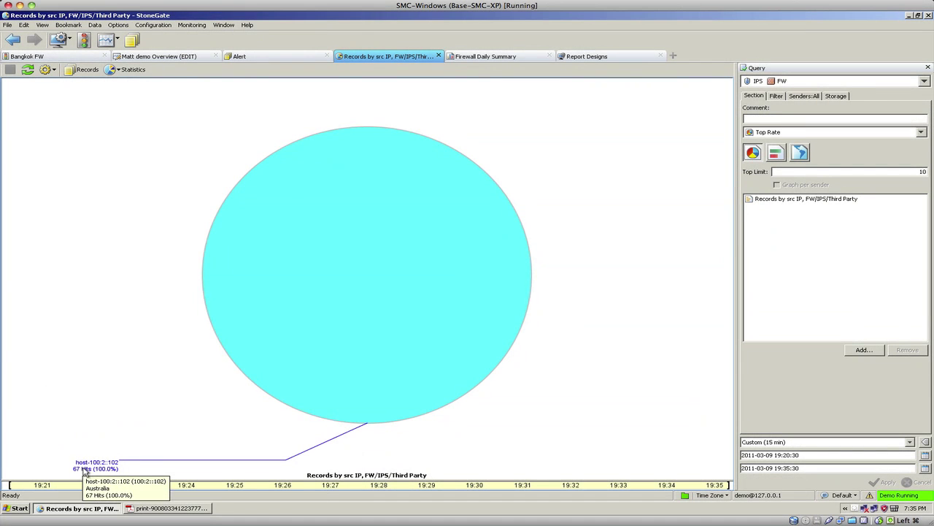
pyautogui.click(14, 42)
pyautogui.click(13, 42)
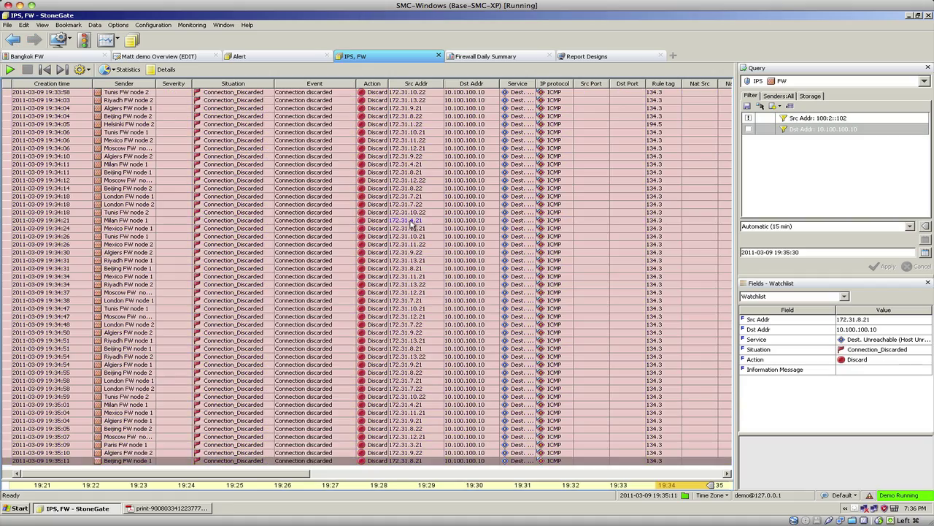
# Step: Examine all fields of the discarded 172.31.4.21 event from Milan FW node 1 and preview its Permit Connection rule without adding it
pyautogui.doubleClick(411, 221)
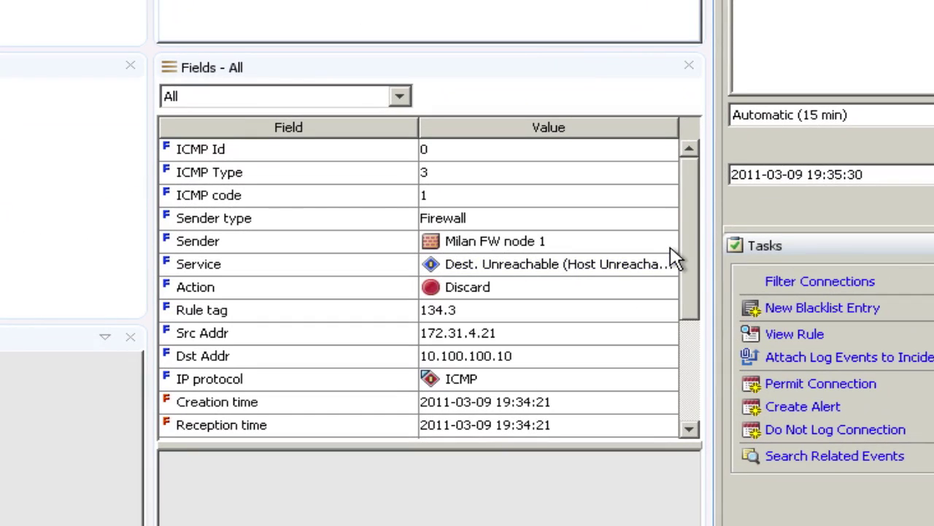
pyautogui.moveTo(676, 246); pyautogui.dragTo(709, 428)
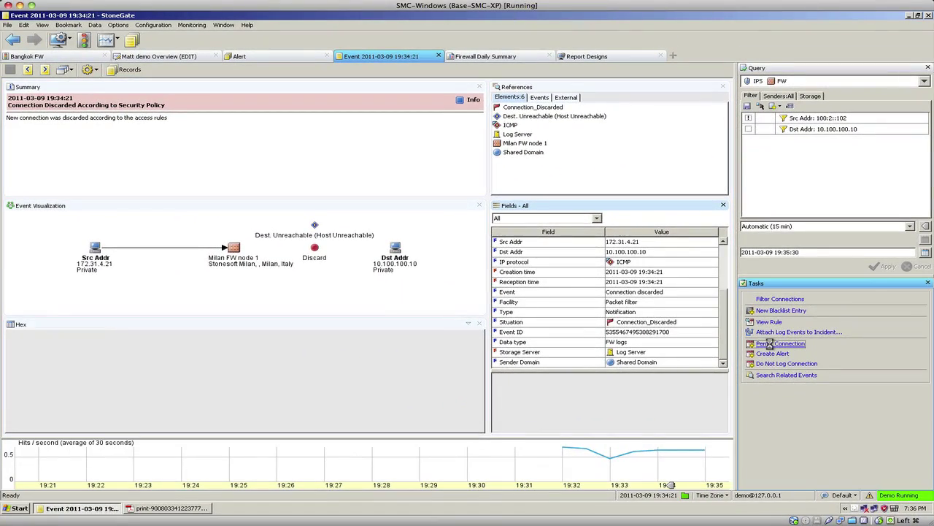
pyautogui.click(773, 343)
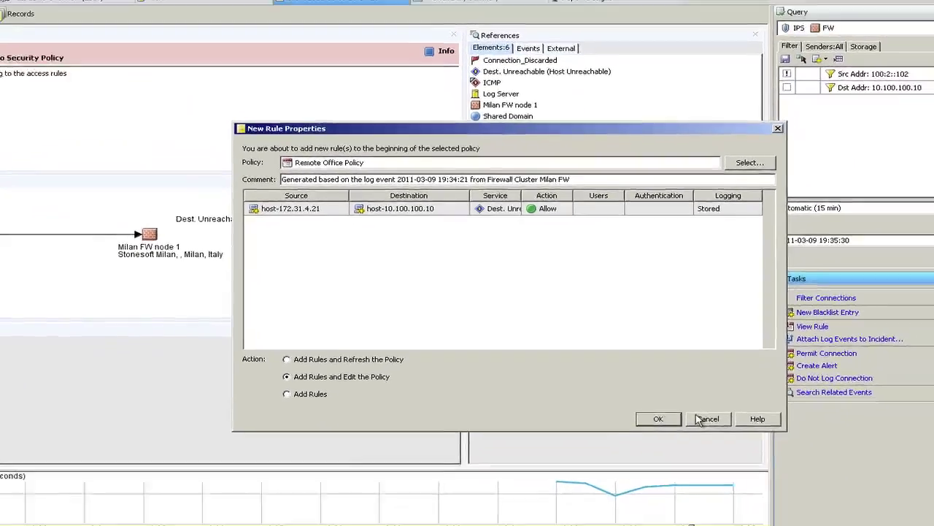
pyautogui.click(700, 419)
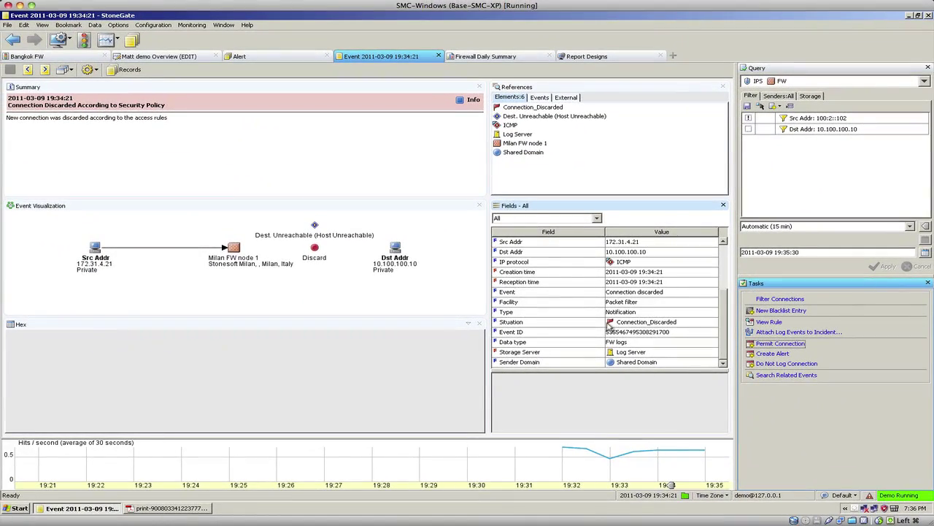
# Step: Look over the available report designs and review the charts in the Firewall Daily Summary report
pyautogui.click(599, 61)
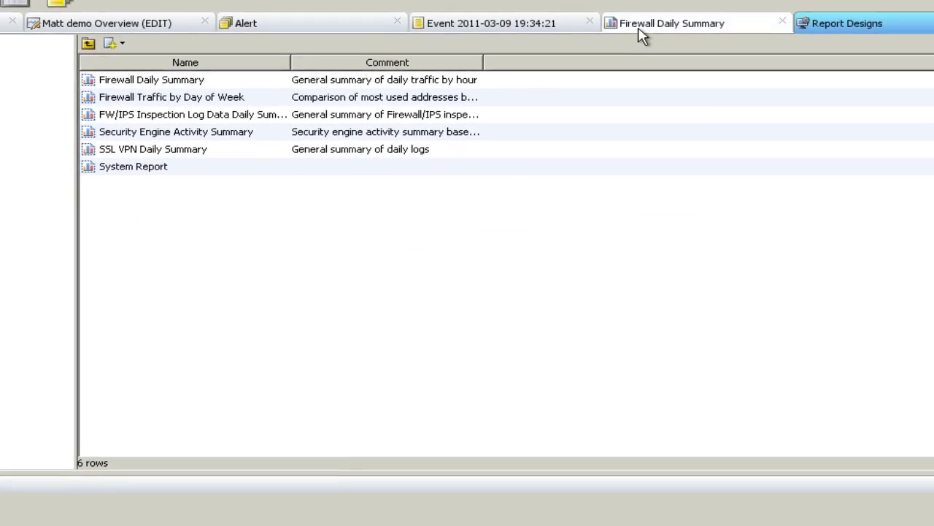
pyautogui.click(690, 13)
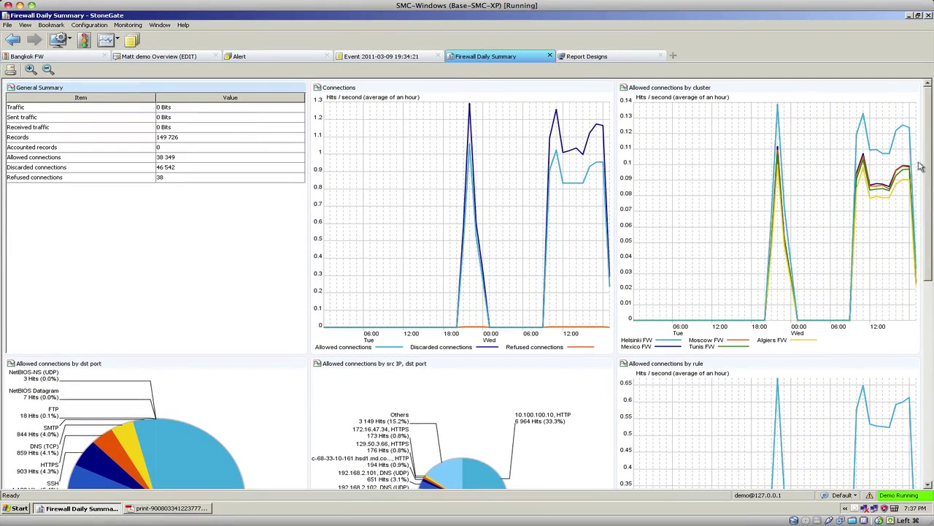
pyautogui.moveTo(927, 160); pyautogui.dragTo(930, 292)
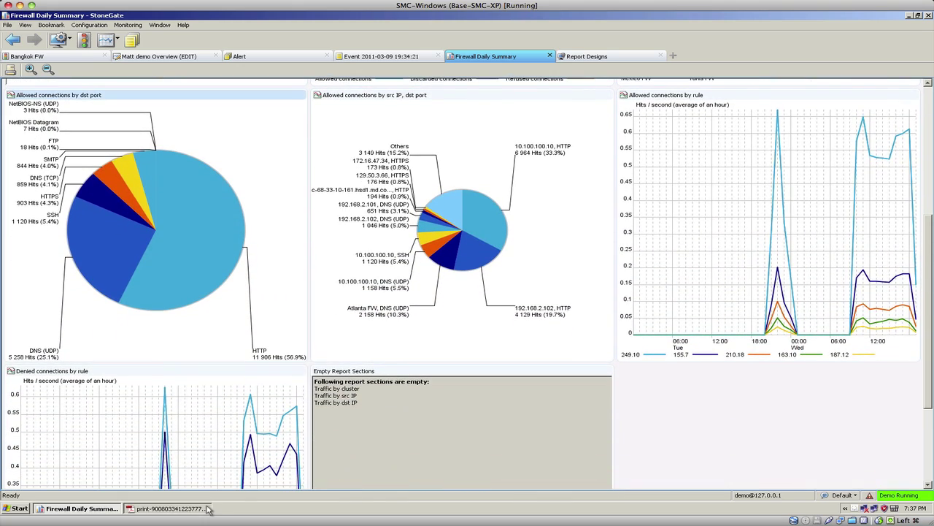
# Step: Switch to Adobe Reader, examine "Allowed connections by rule" on page 5 of the Firewall Daily Summary PDF, and return to the StoneGate overview
pyautogui.click(168, 508)
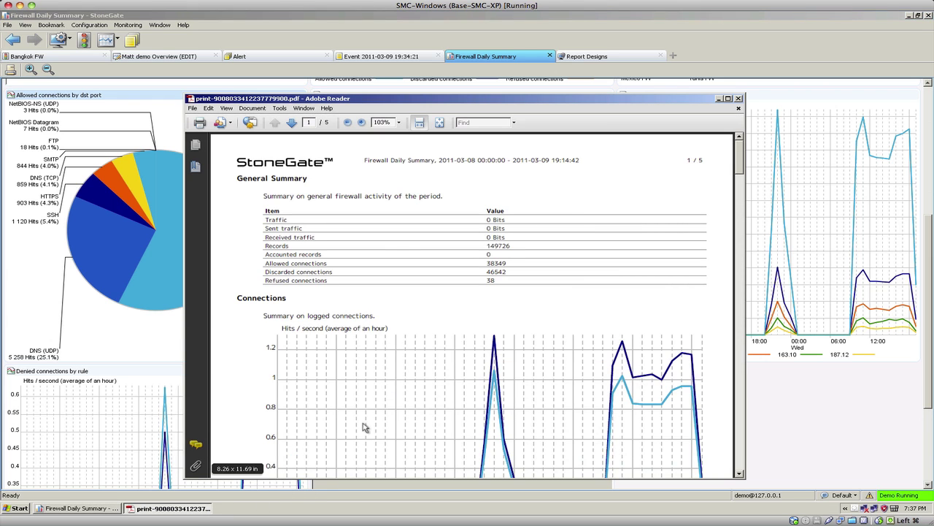
pyautogui.moveTo(418, 106); pyautogui.dragTo(414, 49)
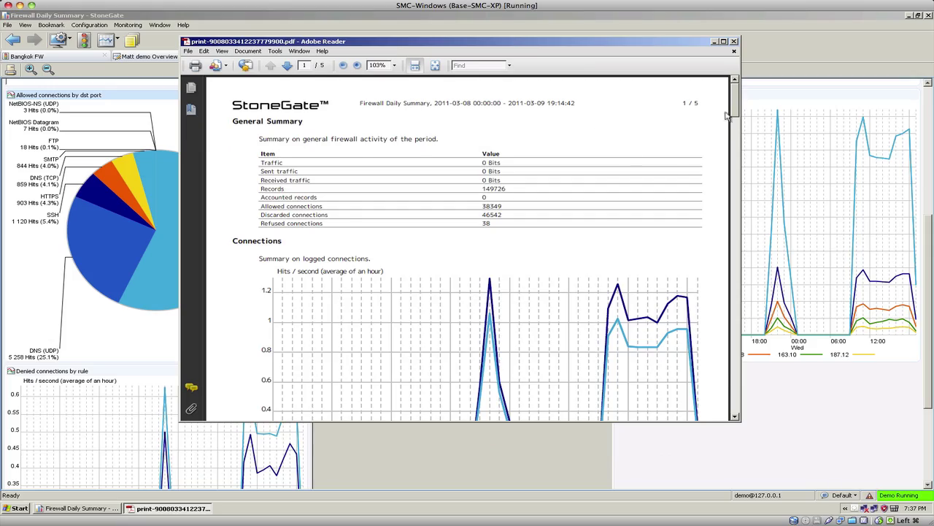
pyautogui.press('End')
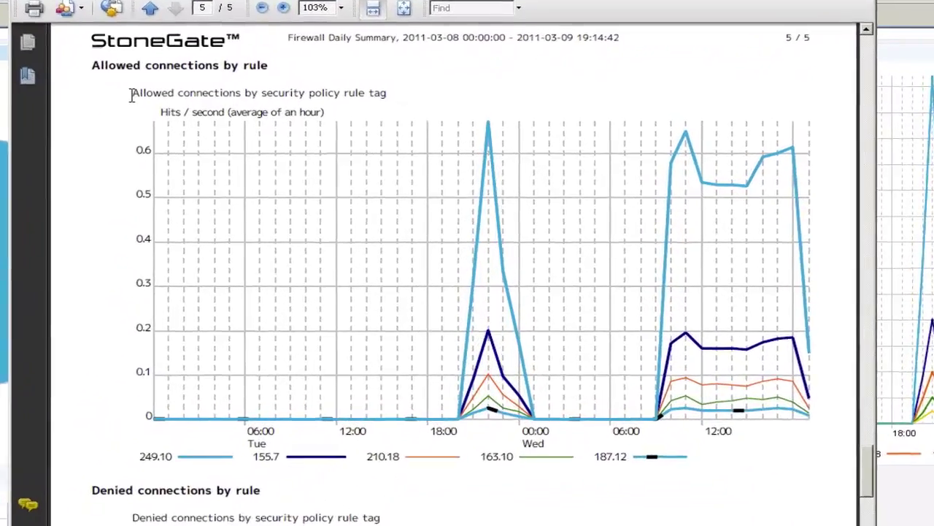
pyautogui.moveTo(131, 95); pyautogui.dragTo(383, 100)
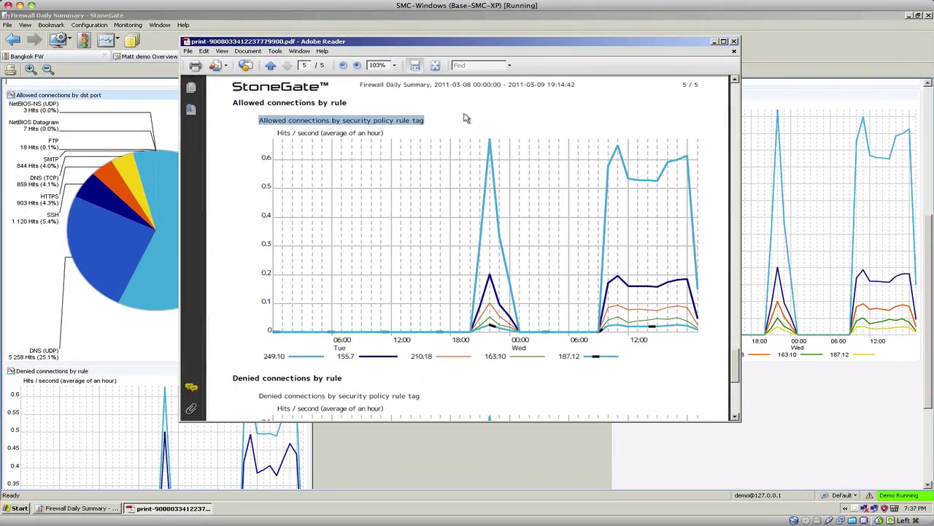
pyautogui.click(460, 106)
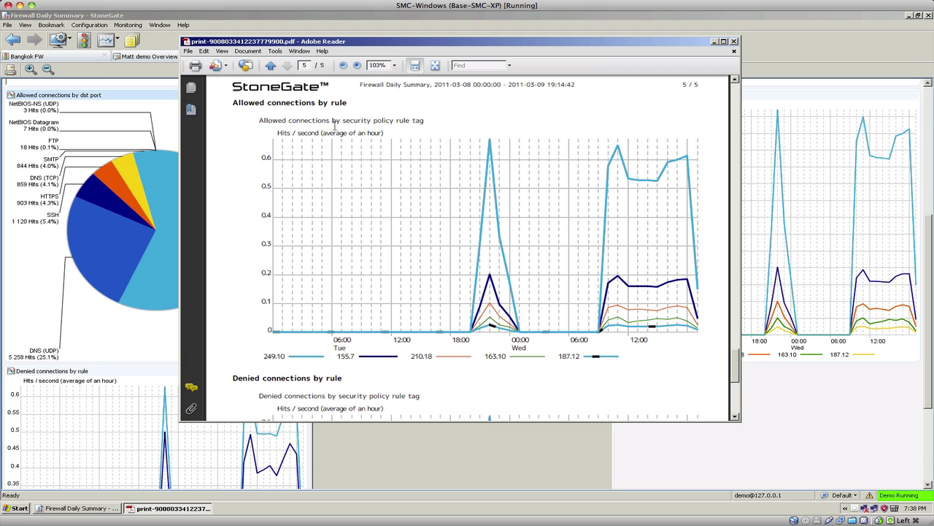
pyautogui.click(162, 58)
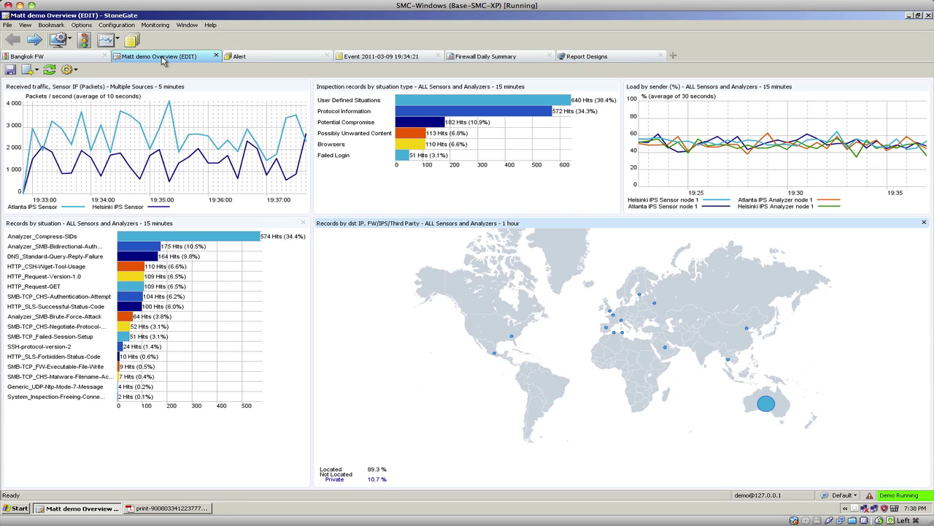